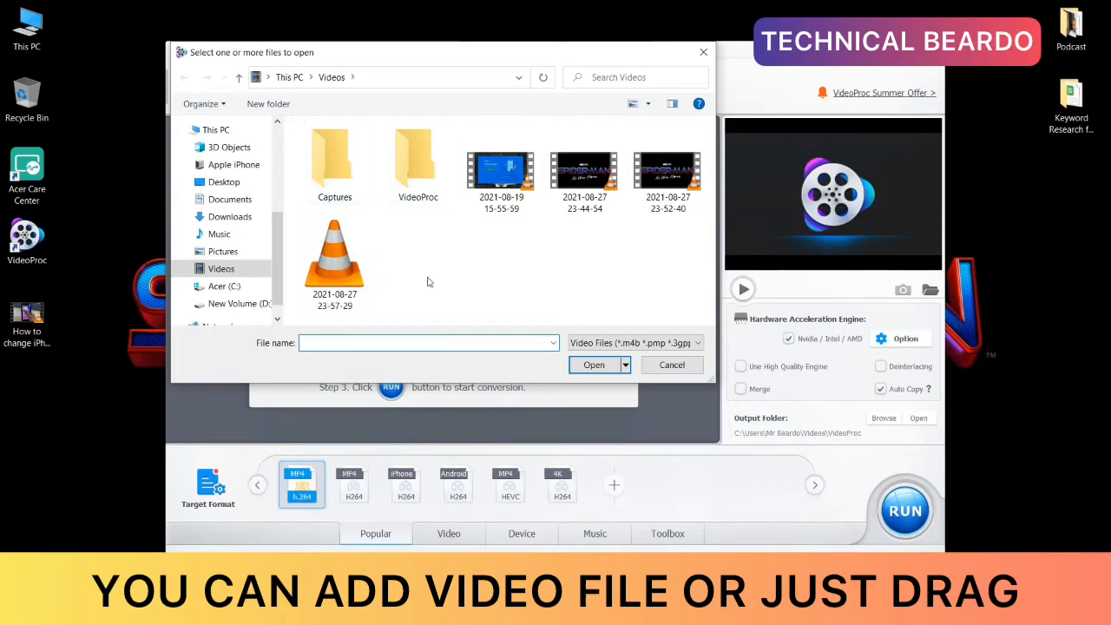
# Step: Dismiss the file selection window and load the "How to change iPh..." video from the desktop into the conversion list
pyautogui.click(704, 54)
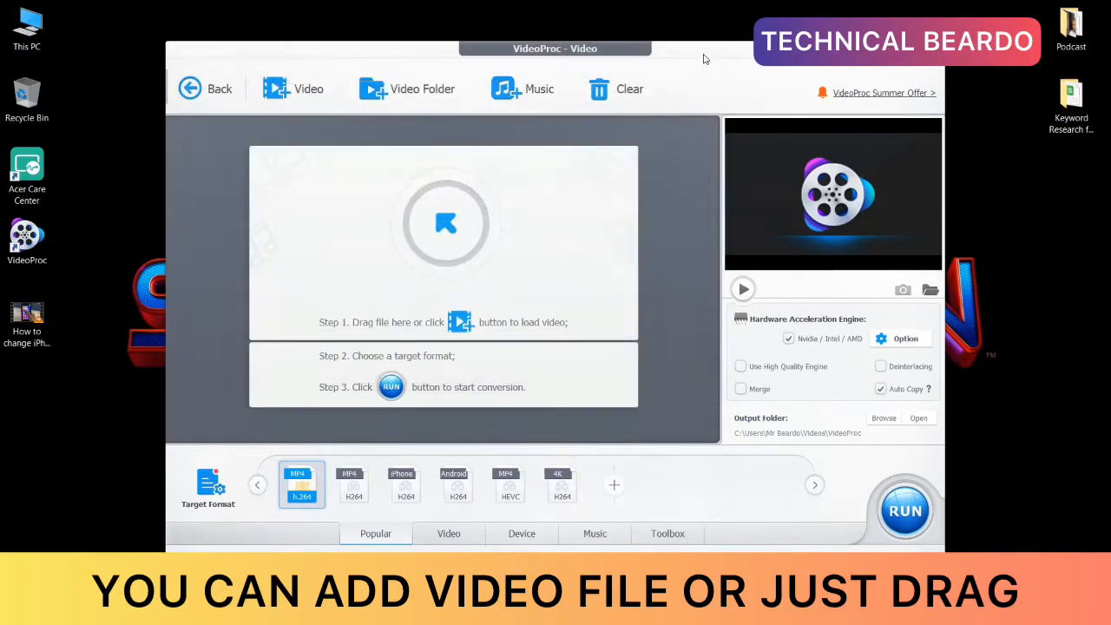
pyautogui.moveTo(35, 330); pyautogui.dragTo(433, 243)
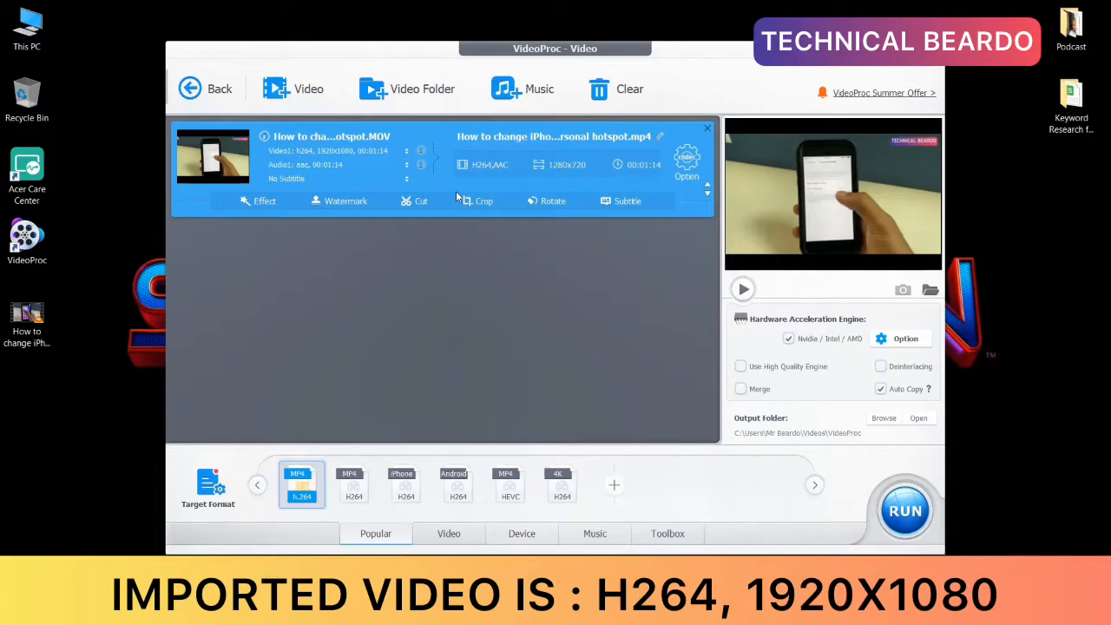
pyautogui.click(340, 153)
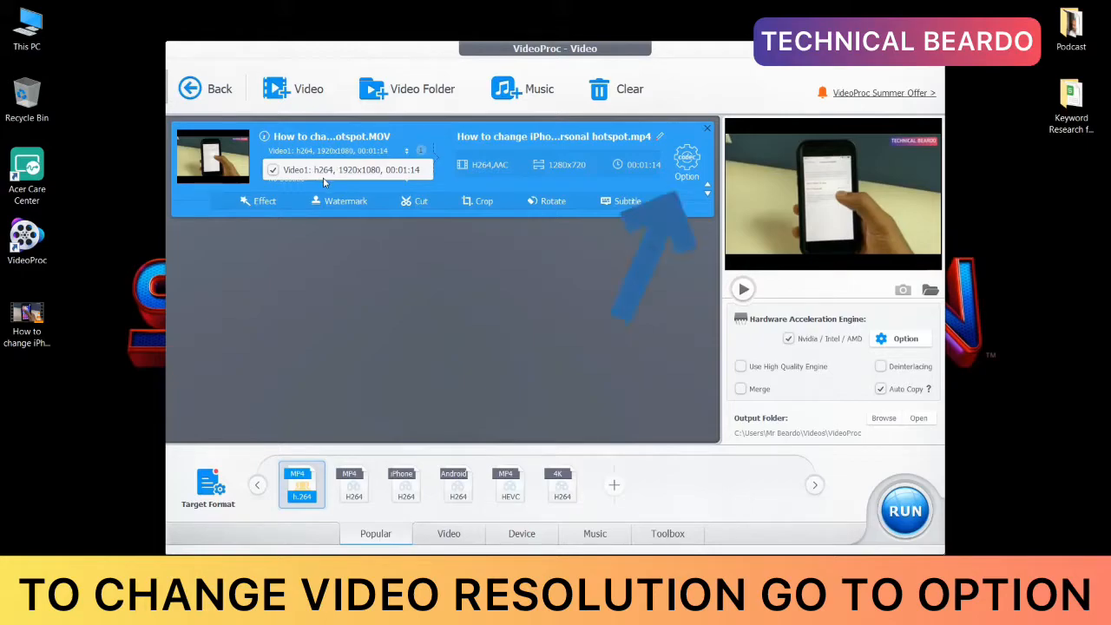
# Step: Set the video's output resolution to 1280x720 in its codec options and apply the settings
pyautogui.click(685, 165)
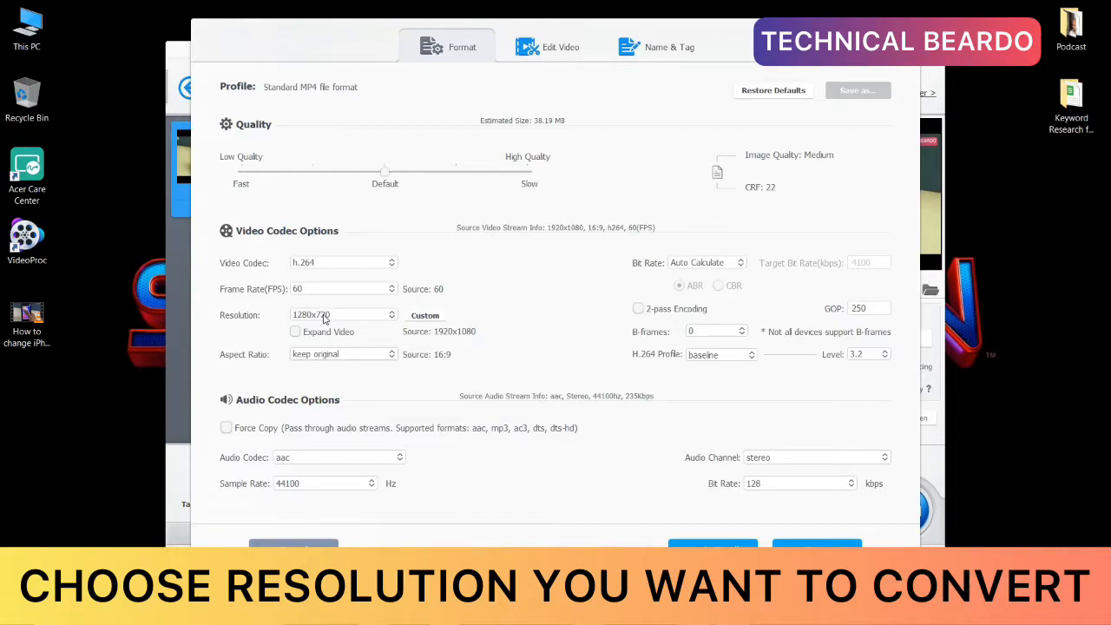
pyautogui.click(323, 317)
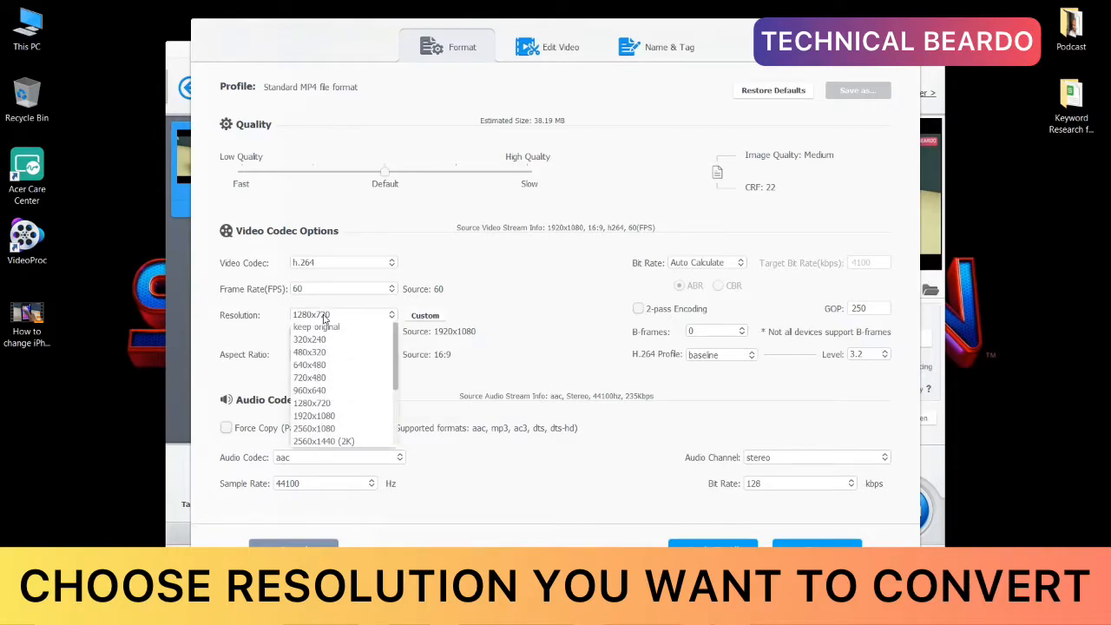
pyautogui.click(318, 417)
pyautogui.click(335, 315)
pyautogui.click(318, 403)
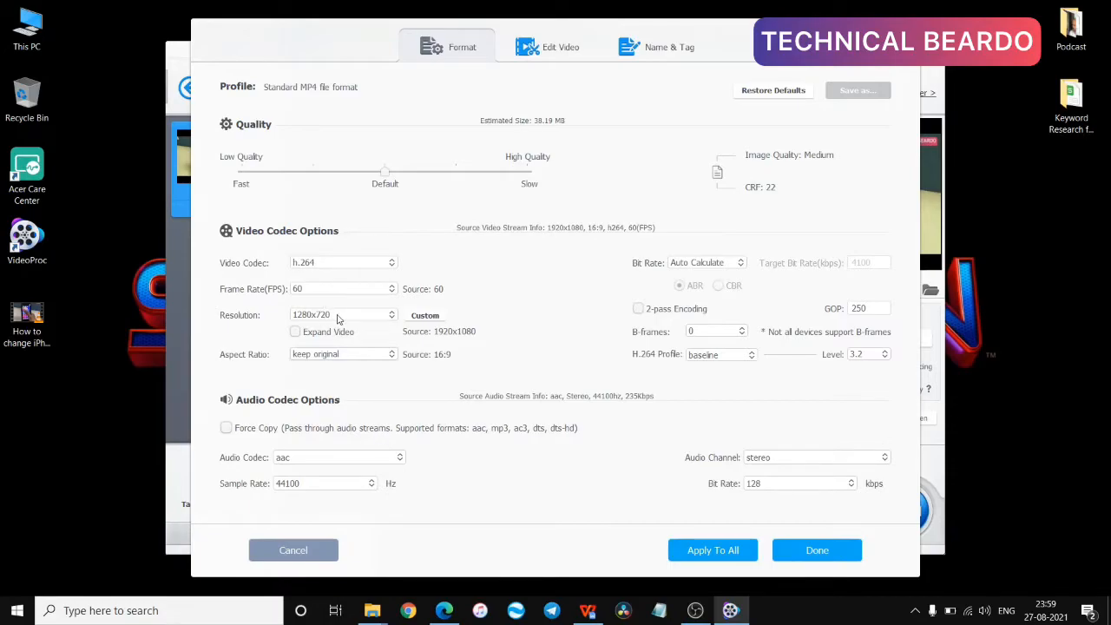
pyautogui.click(816, 551)
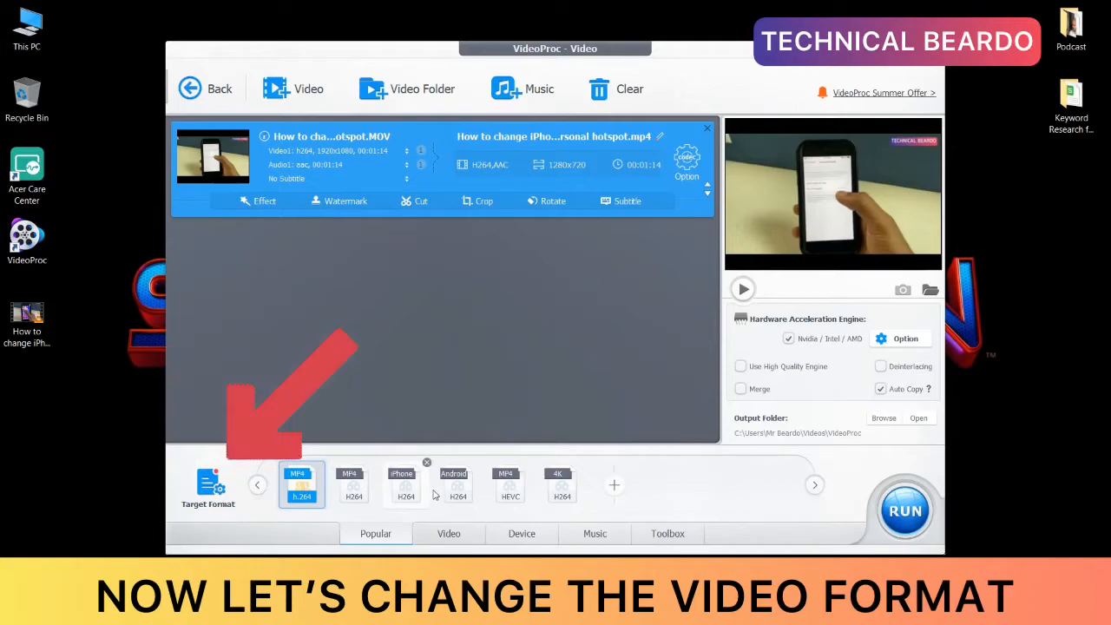
# Step: Look through the available target formats, examining the General Video output profiles
pyautogui.moveTo(511, 497)
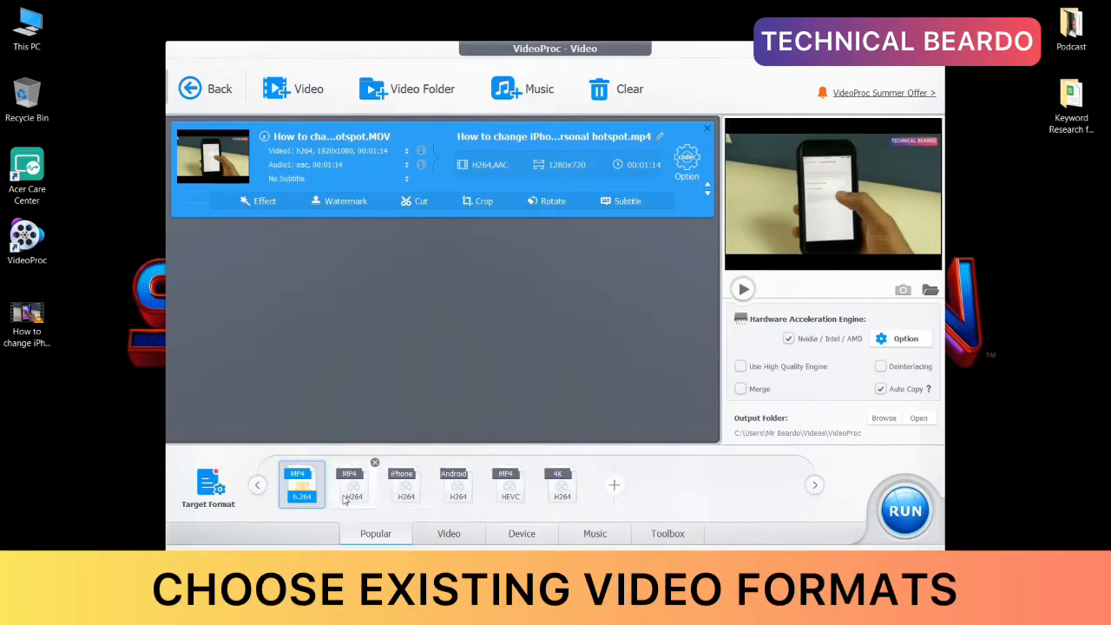
pyautogui.click(207, 489)
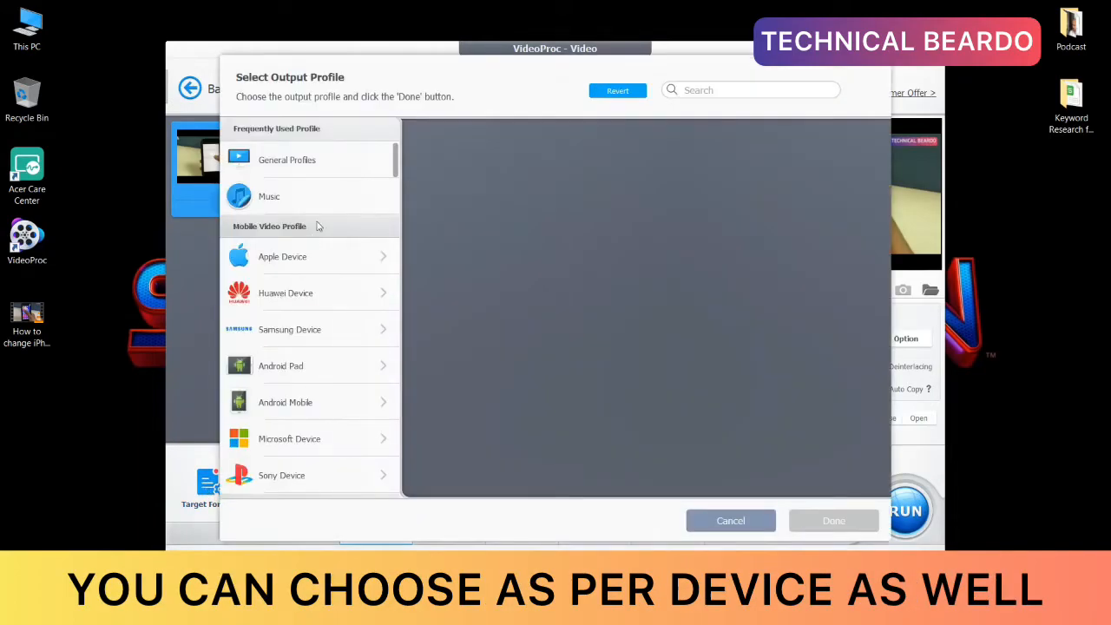
pyautogui.scroll(-6, 319, 316)
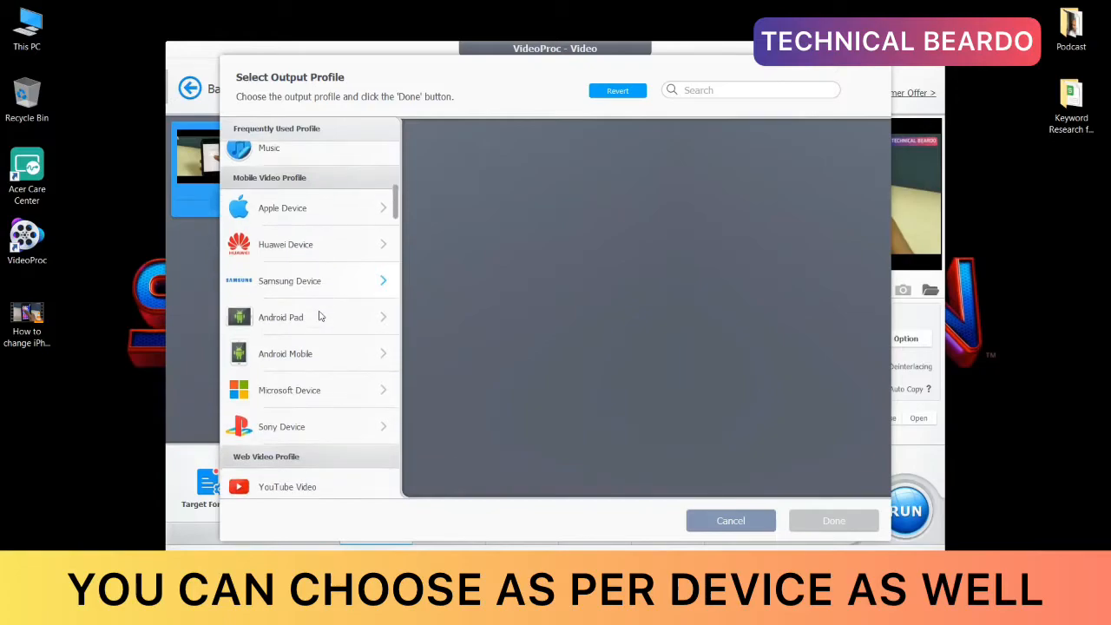
pyautogui.scroll(2, 251, 131)
pyautogui.scroll(-3, 290, 260)
pyautogui.click(294, 413)
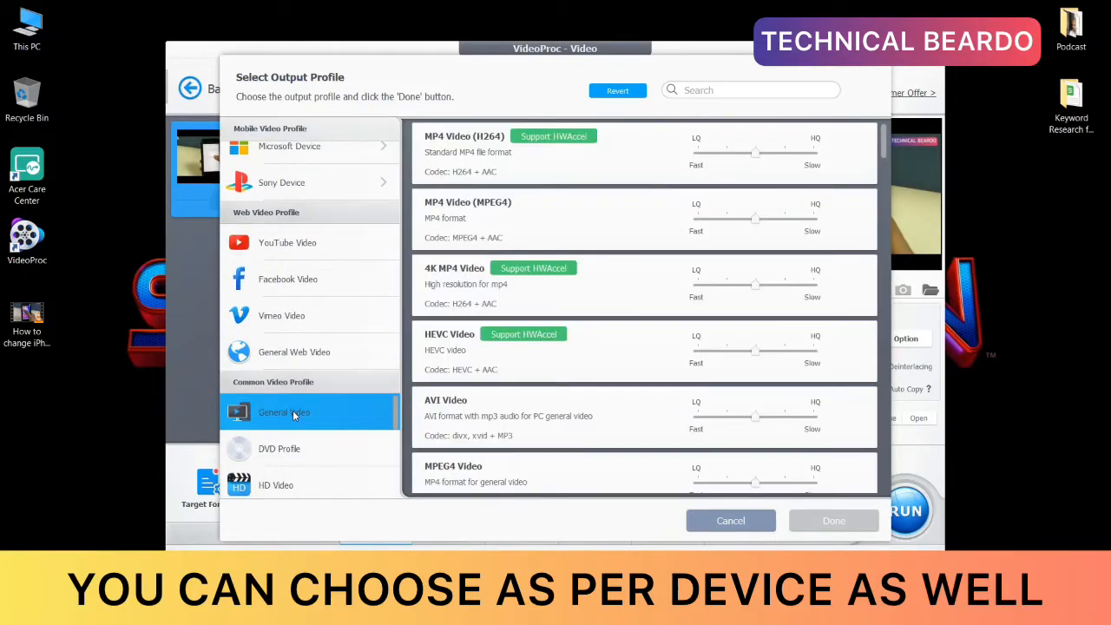
pyautogui.scroll(-3, 499, 323)
pyautogui.scroll(-7, 497, 338)
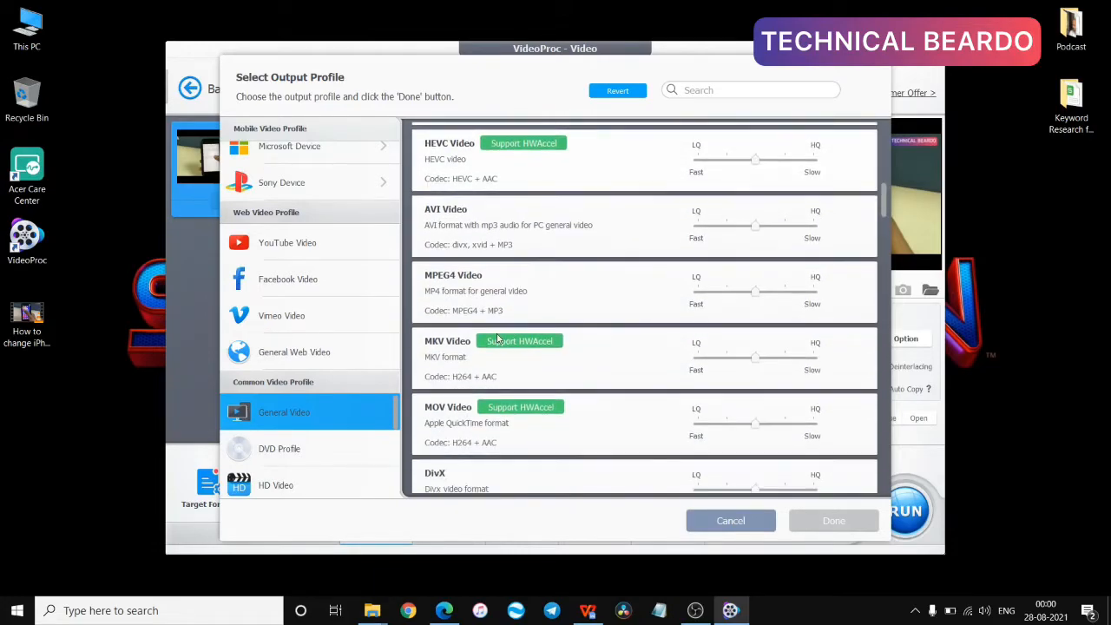
pyautogui.scroll(8, 497, 339)
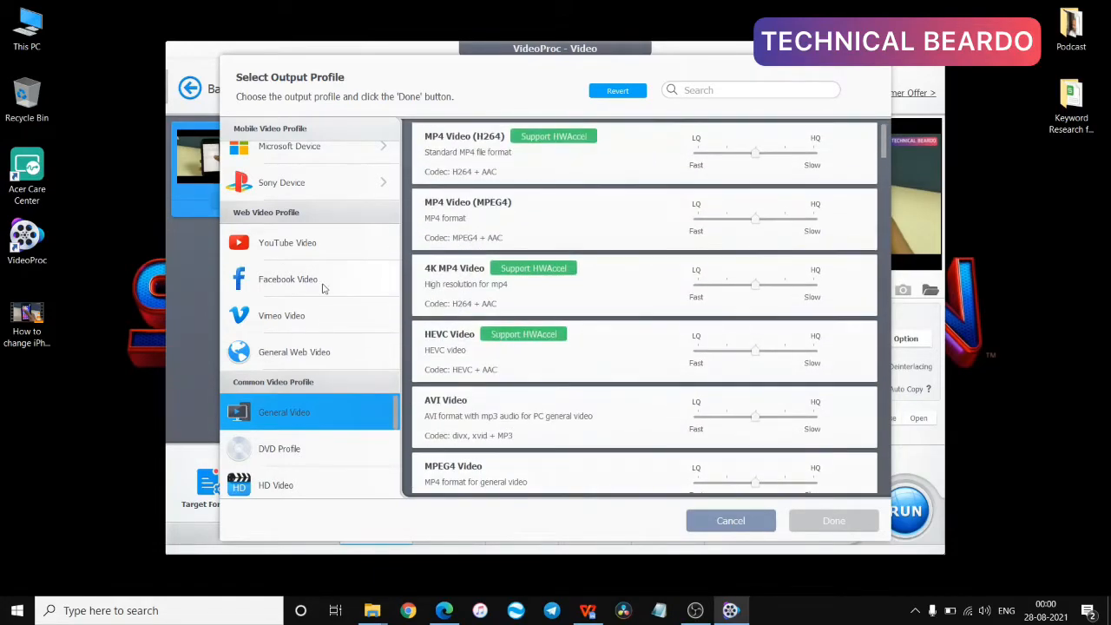
pyautogui.scroll(5, 281, 265)
# Step: Examine the iPhone output profiles for Apple devices and leave the profile selection without choosing one
pyautogui.click(276, 256)
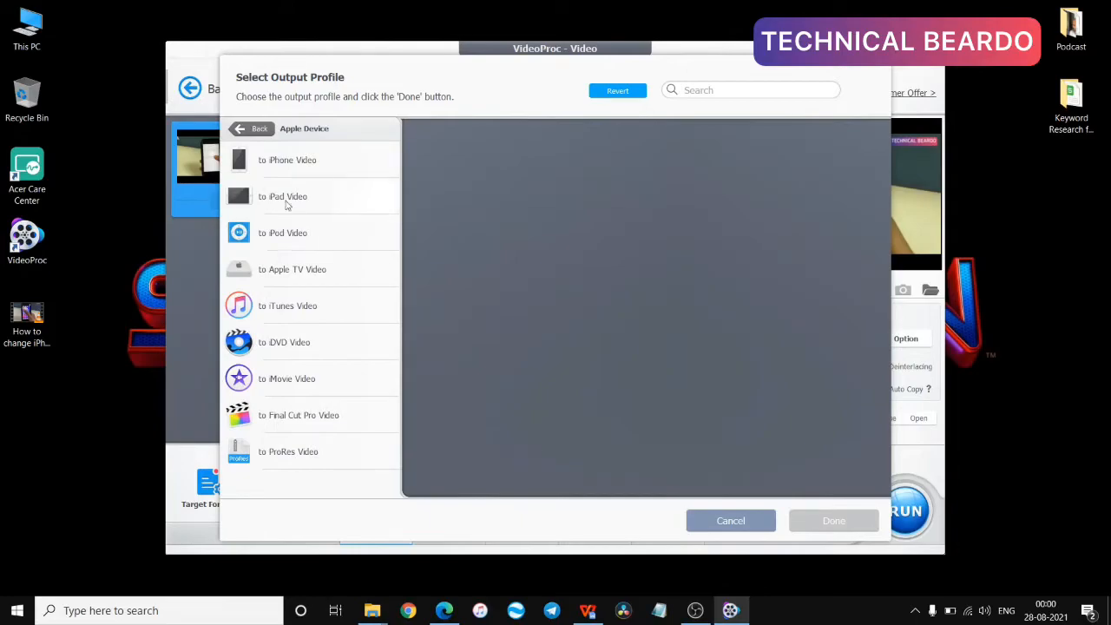
pyautogui.click(296, 164)
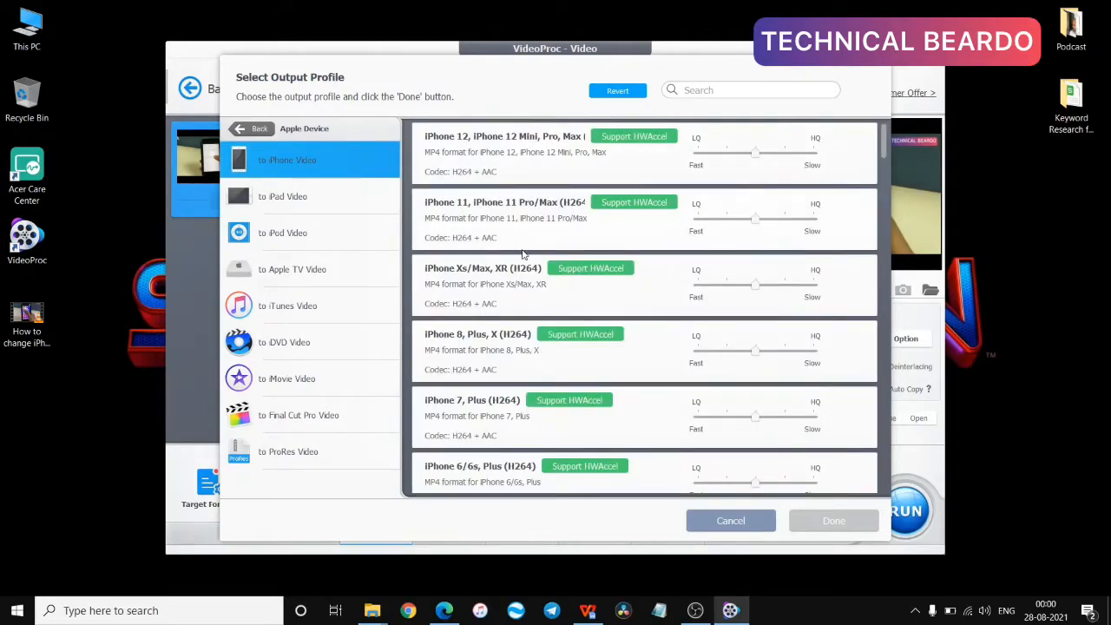
pyautogui.scroll(-3, 492, 309)
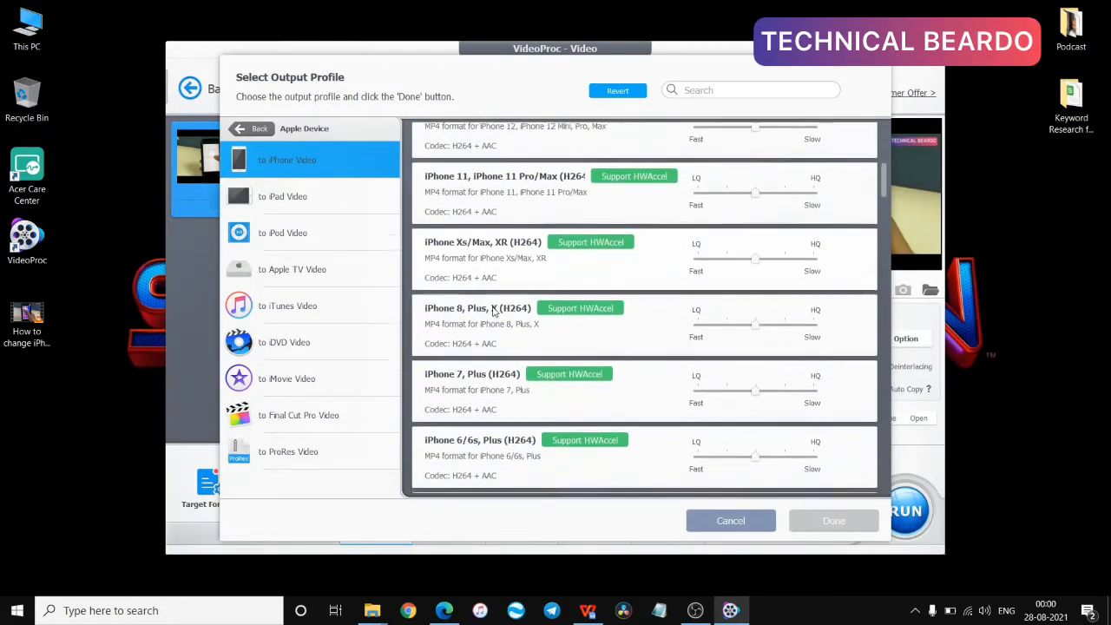
pyautogui.scroll(-2, 492, 310)
pyautogui.scroll(5, 468, 286)
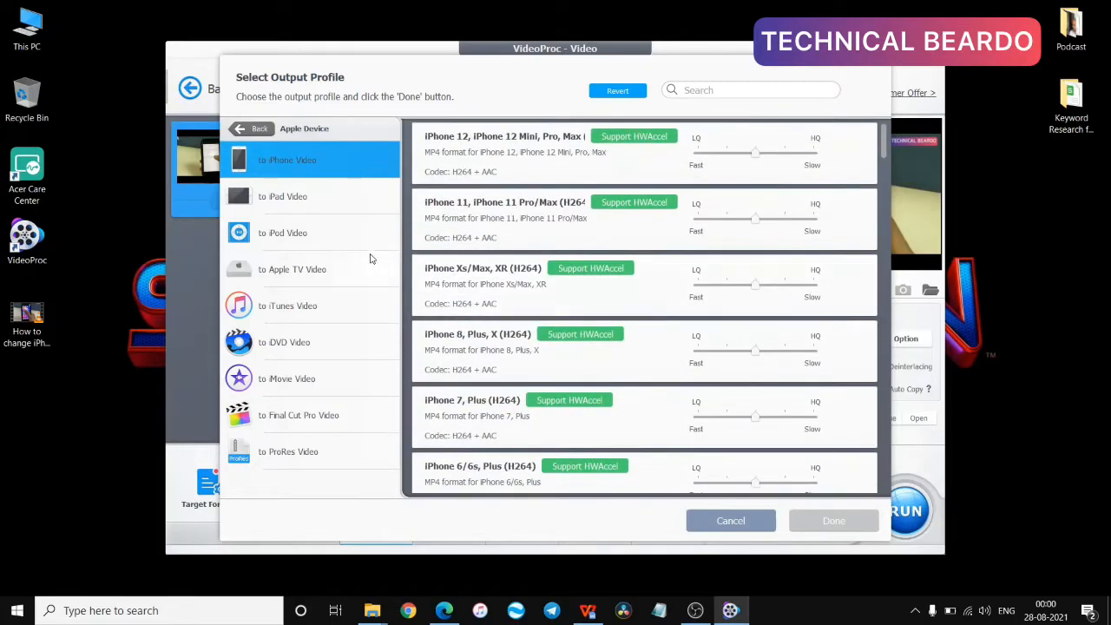
pyautogui.click(242, 130)
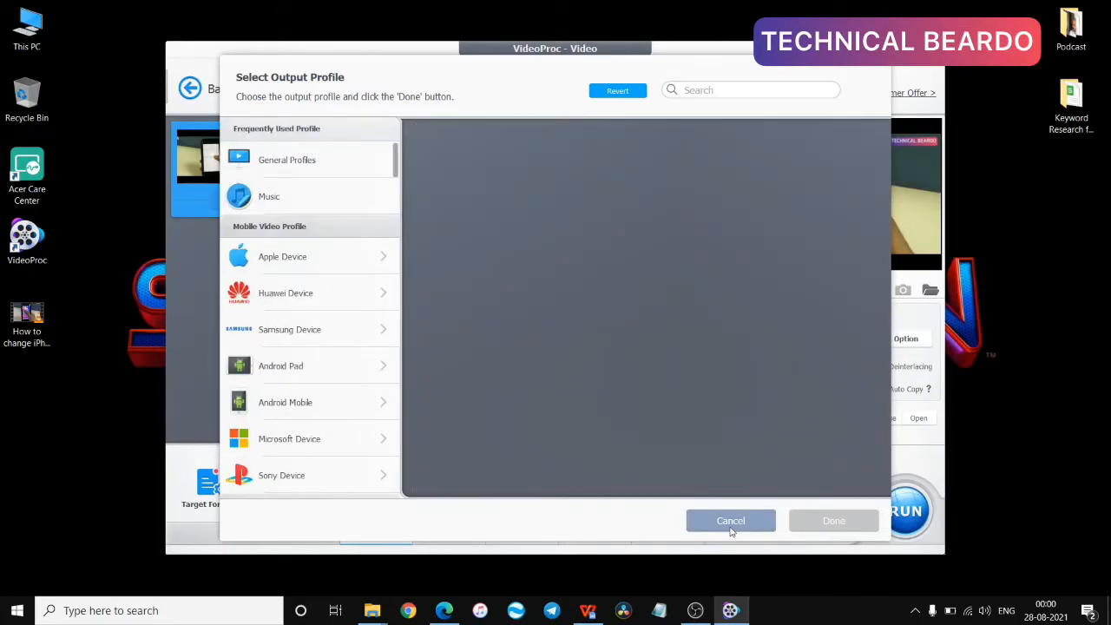
pyautogui.click(729, 523)
# Step: Choose MP4 HEVC as the target format and cut the video to a clip from 00:00:00 to 00:01:12
pyautogui.click(499, 493)
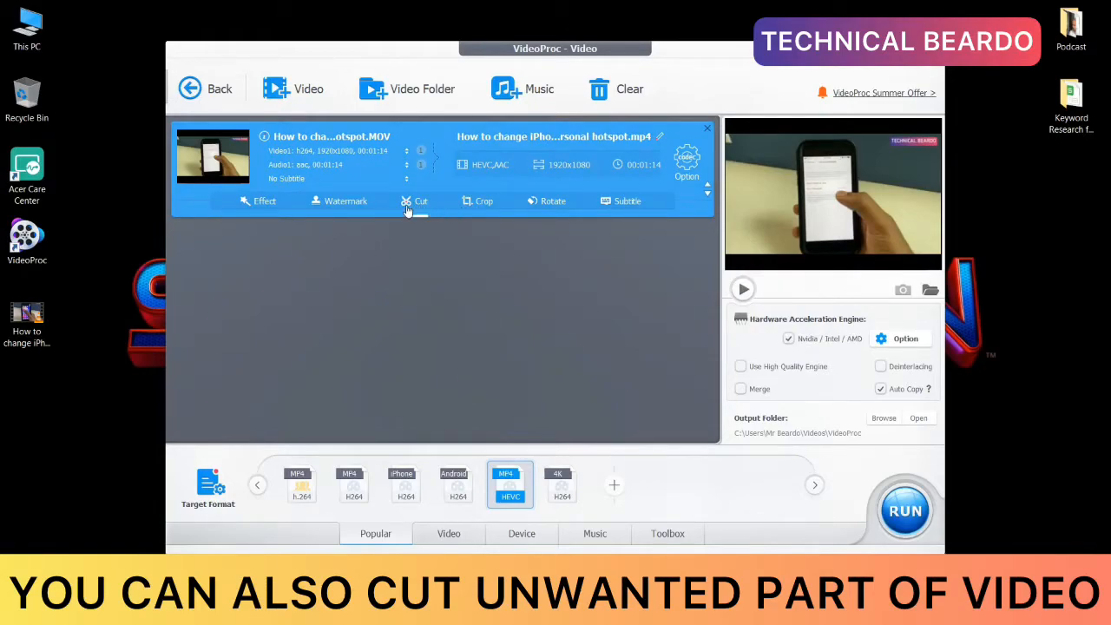
pyautogui.click(407, 208)
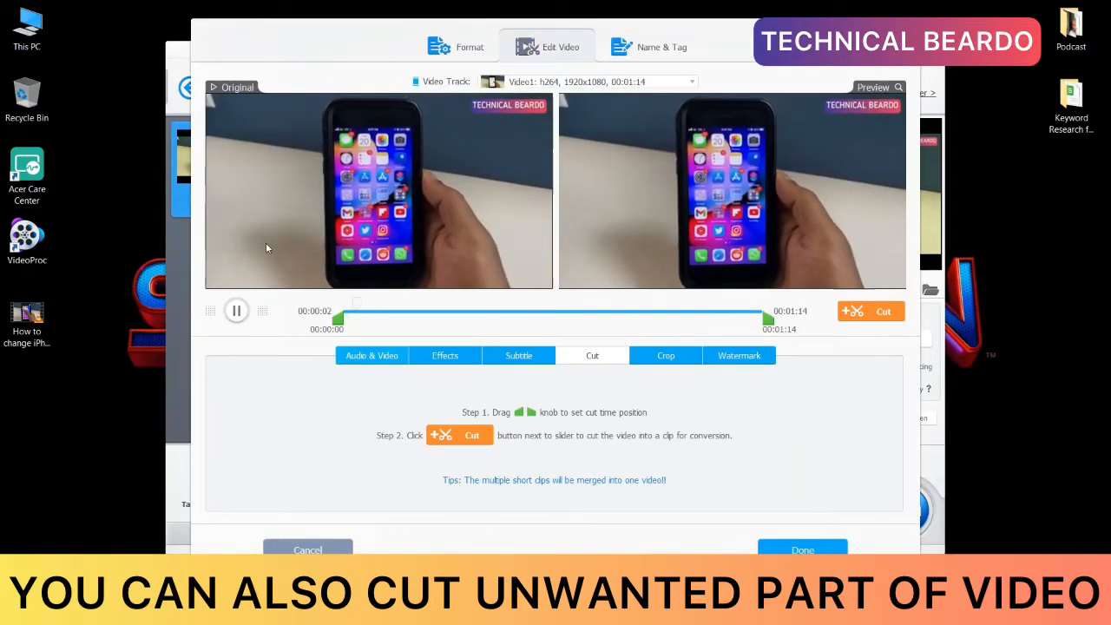
pyautogui.click(236, 314)
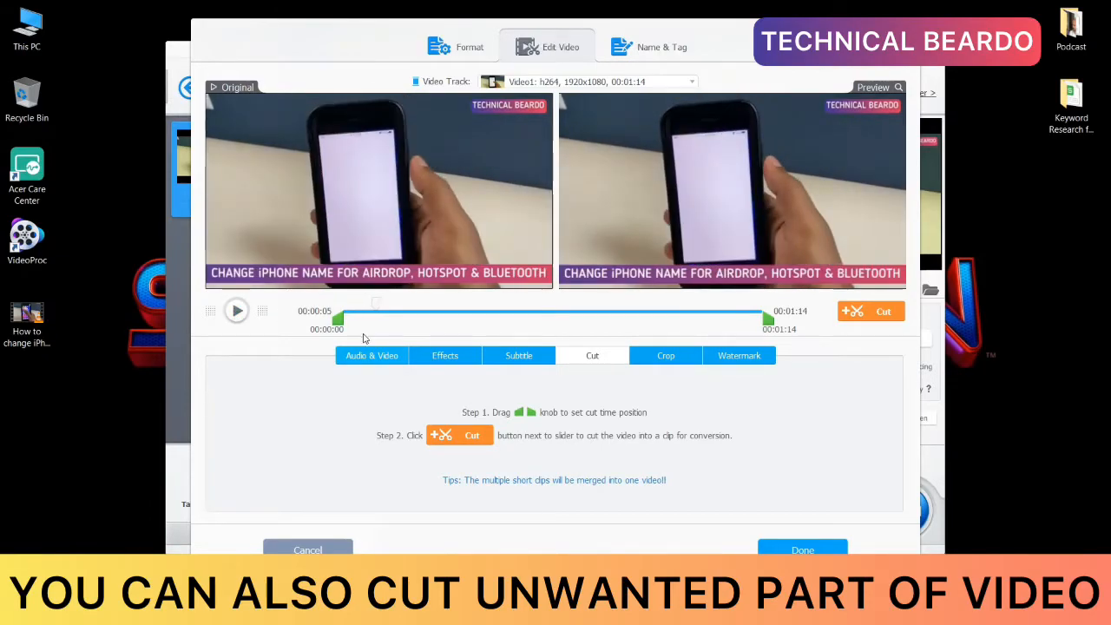
pyautogui.moveTo(337, 321)
pyautogui.mouseDown()
pyautogui.moveTo(353, 321)
pyautogui.moveTo(338, 321)
pyautogui.mouseUp()
pyautogui.moveTo(768, 322); pyautogui.dragTo(757, 322)
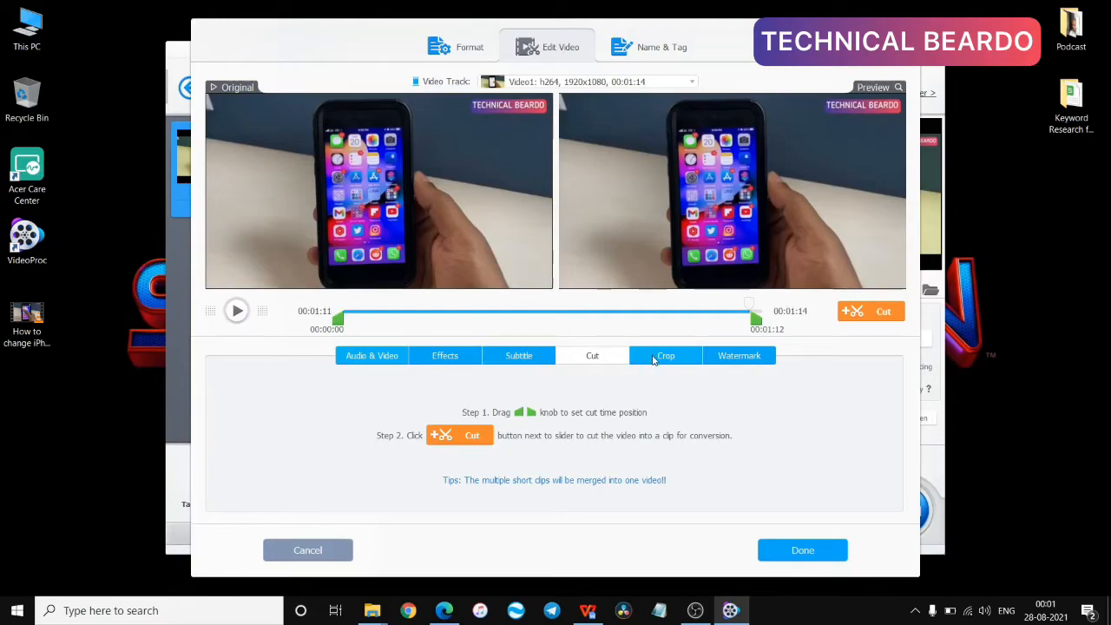
pyautogui.click(858, 315)
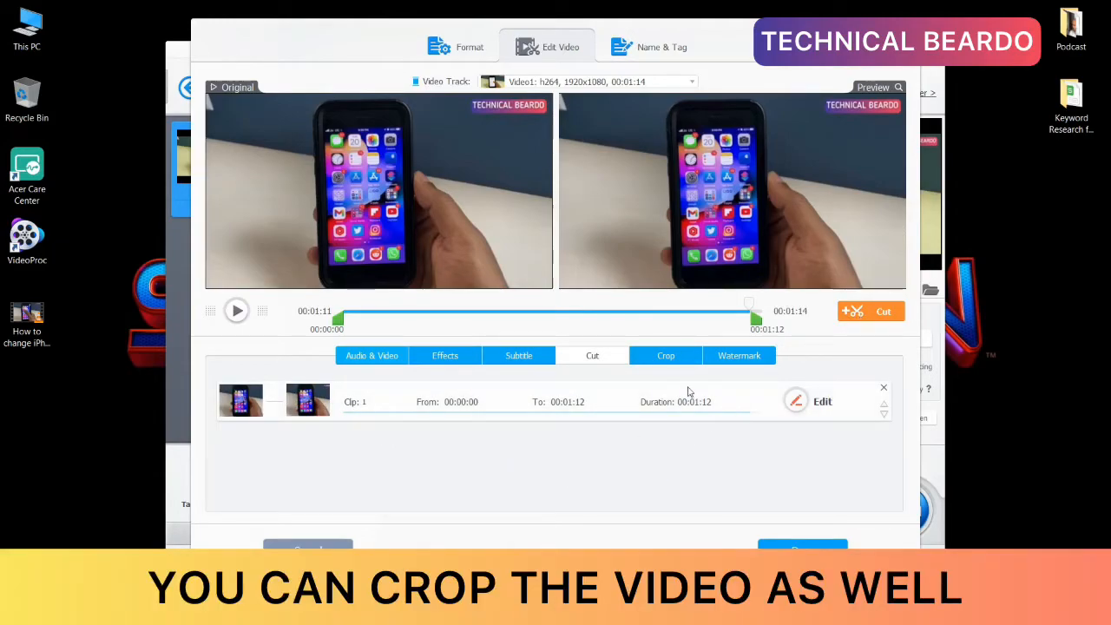
# Step: Enable cropping with the Free preset at the full 1920x1080 frame and apply the video edits
pyautogui.click(665, 357)
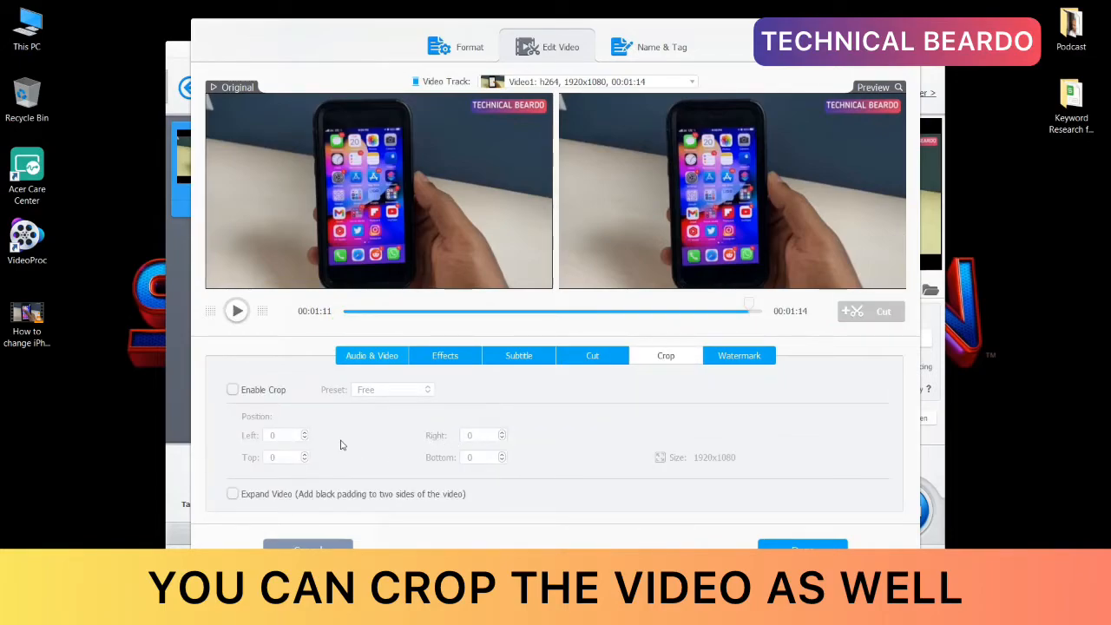
pyautogui.click(232, 390)
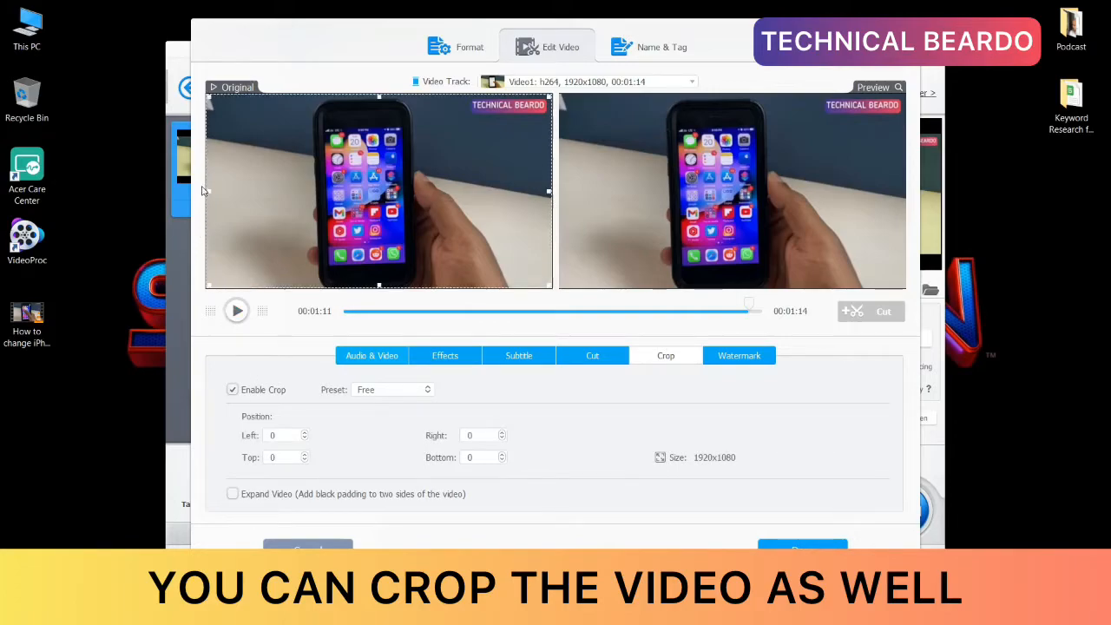
pyautogui.moveTo(209, 191)
pyautogui.mouseDown()
pyautogui.moveTo(263, 191)
pyautogui.moveTo(208, 190)
pyautogui.mouseUp()
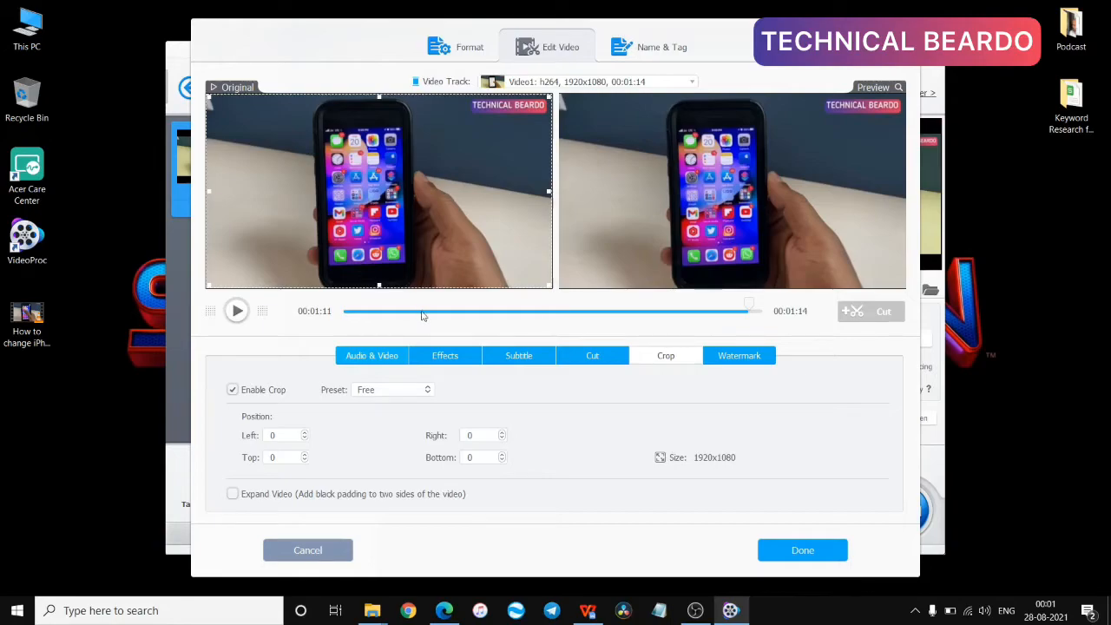
pyautogui.click(584, 357)
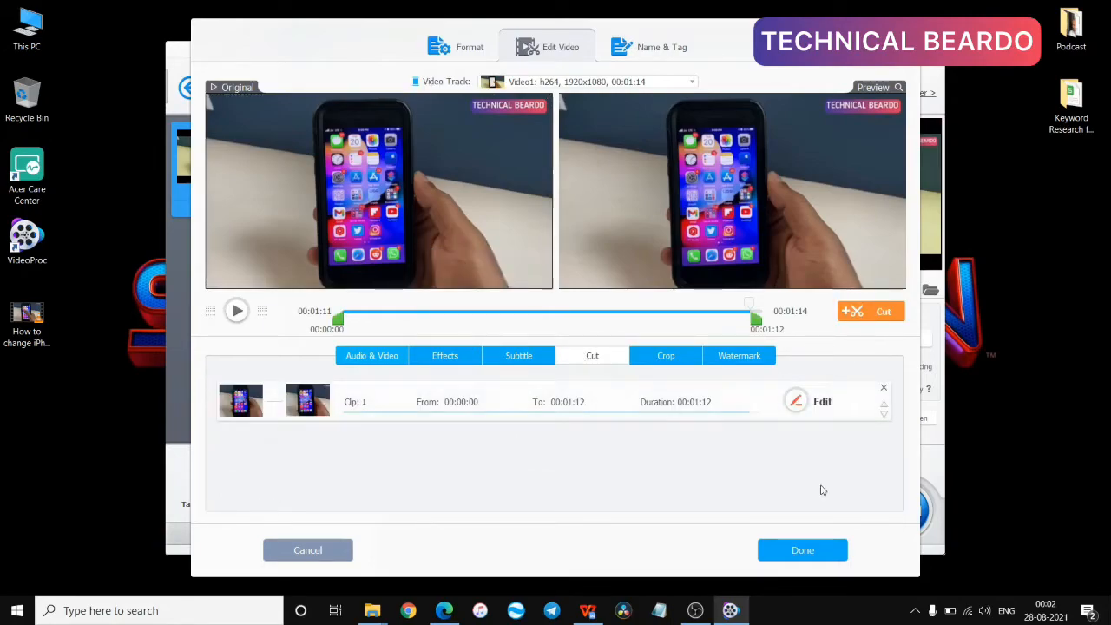
pyautogui.click(800, 550)
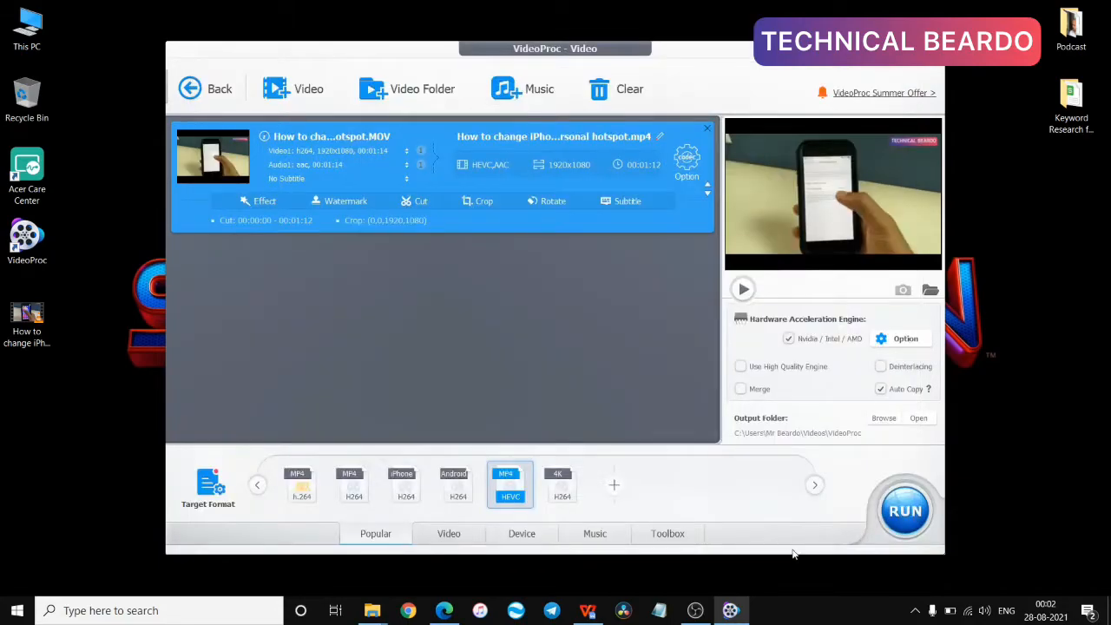
# Step: Convert the trimmed video to MP4 HEVC at 1280x720
pyautogui.moveTo(502, 488)
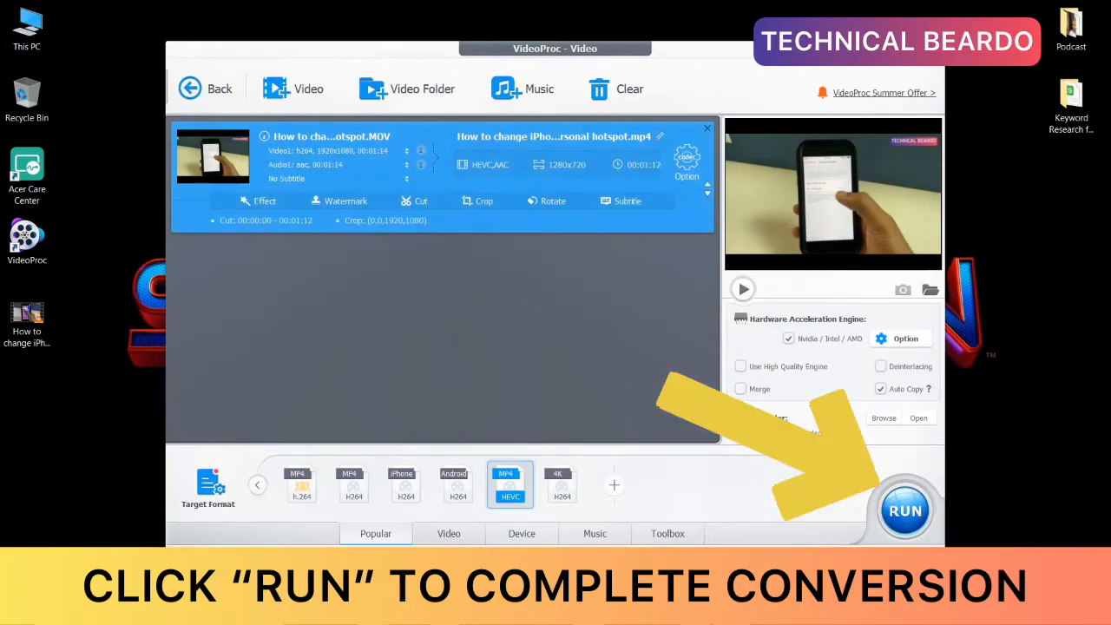
pyautogui.click(893, 514)
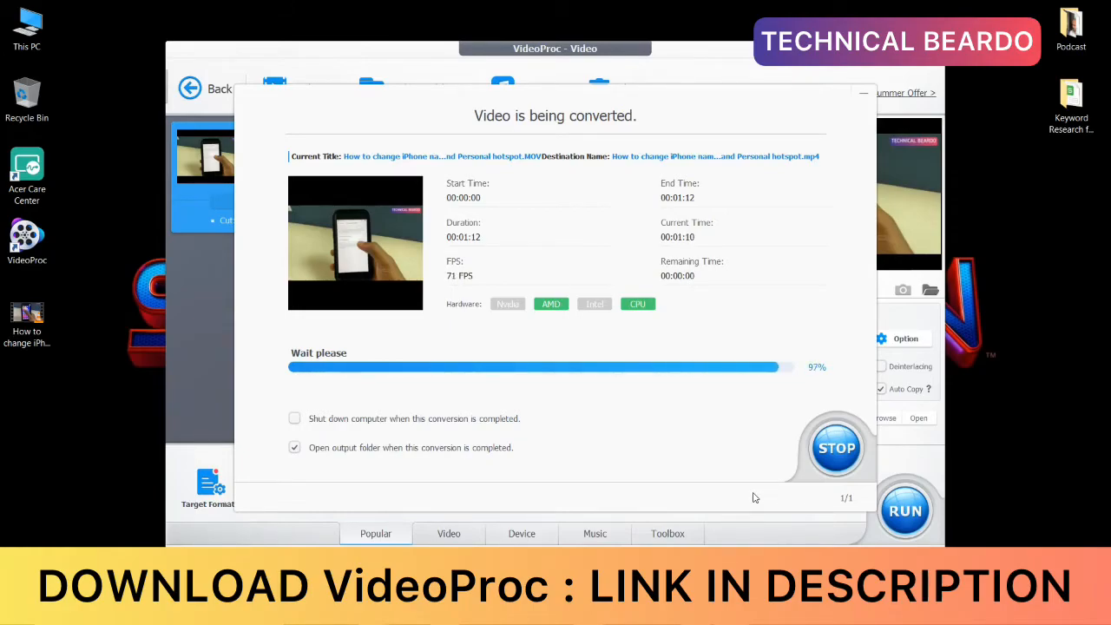
# Step: Check the converted file's type in its properties and play the video from the VideoProc output folder
pyautogui.click(35, 335)
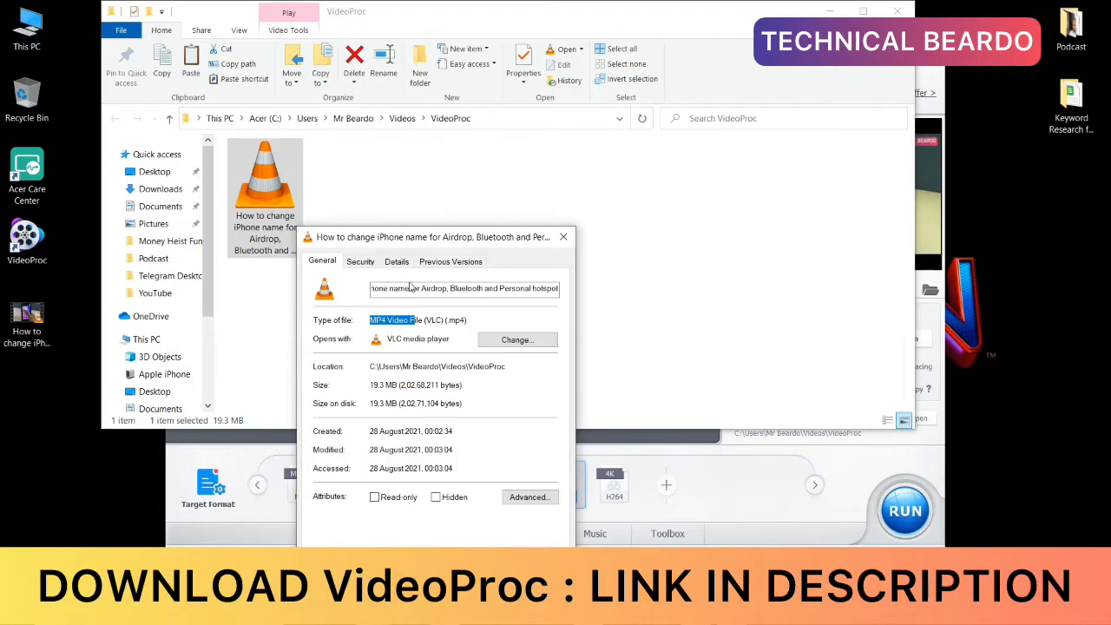
pyautogui.click(485, 318)
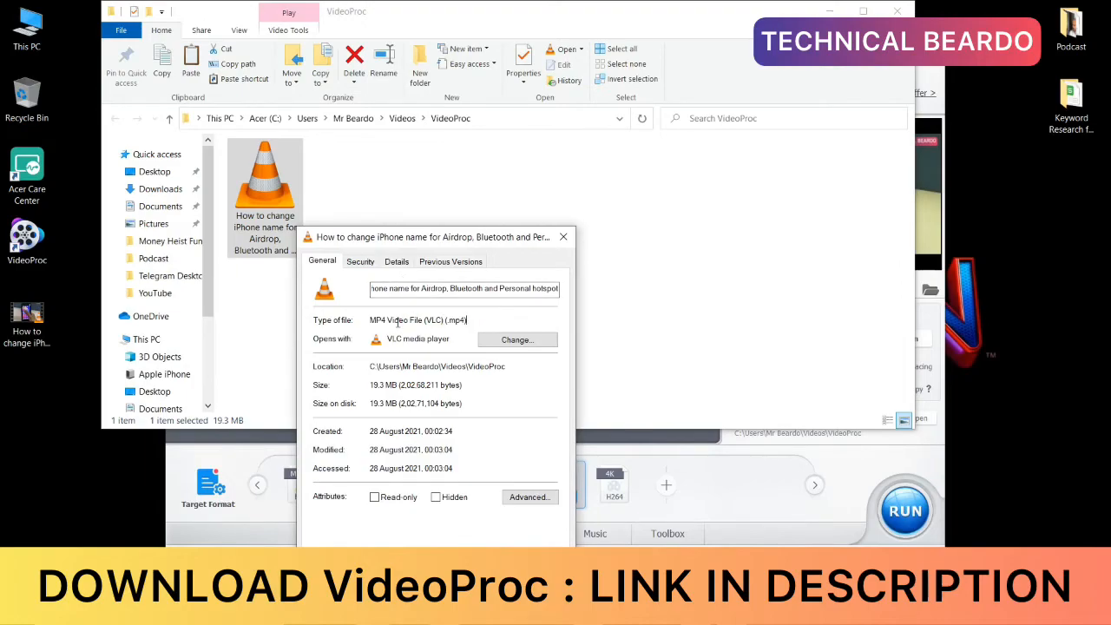
pyautogui.click(563, 236)
pyautogui.doubleClick(257, 205)
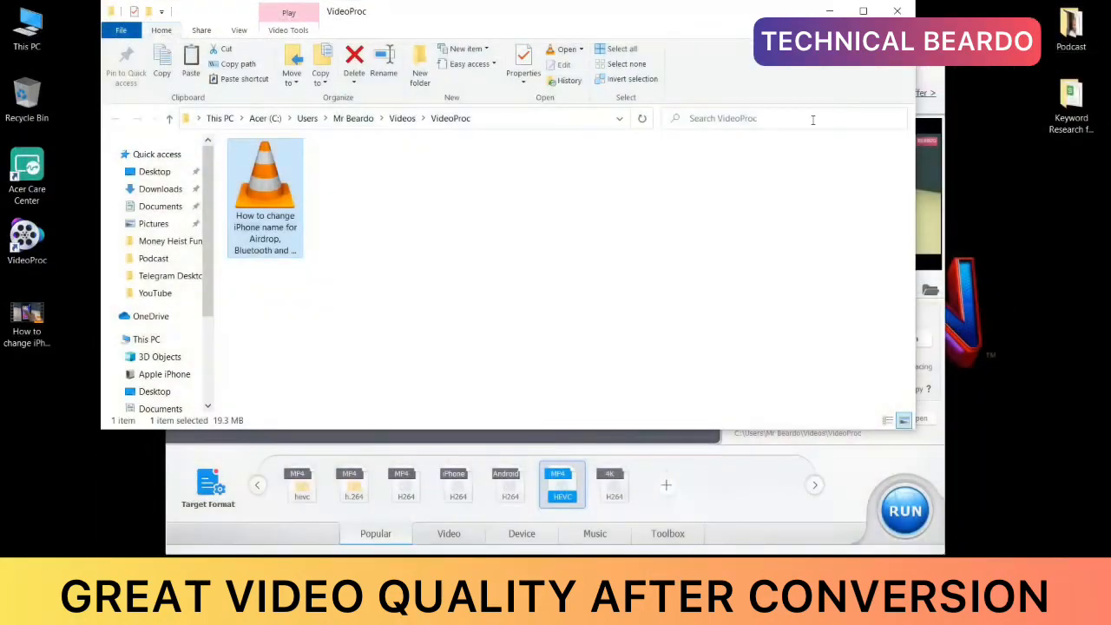
pyautogui.click(828, 10)
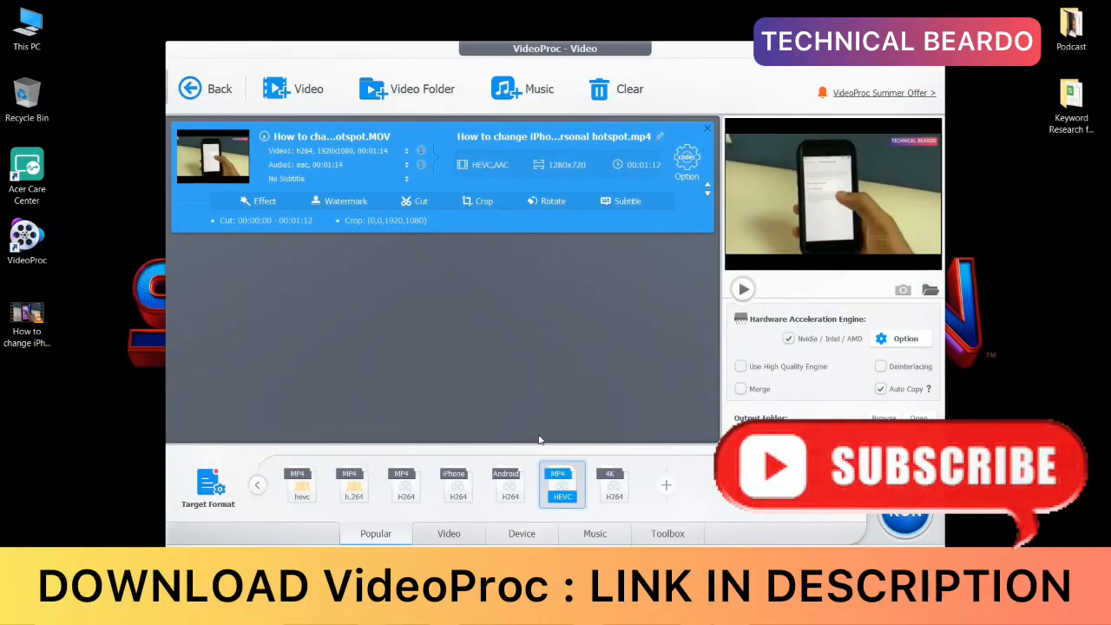
# Step: Clear the loaded video from the conversion list while staying in the video converter
pyautogui.click(198, 88)
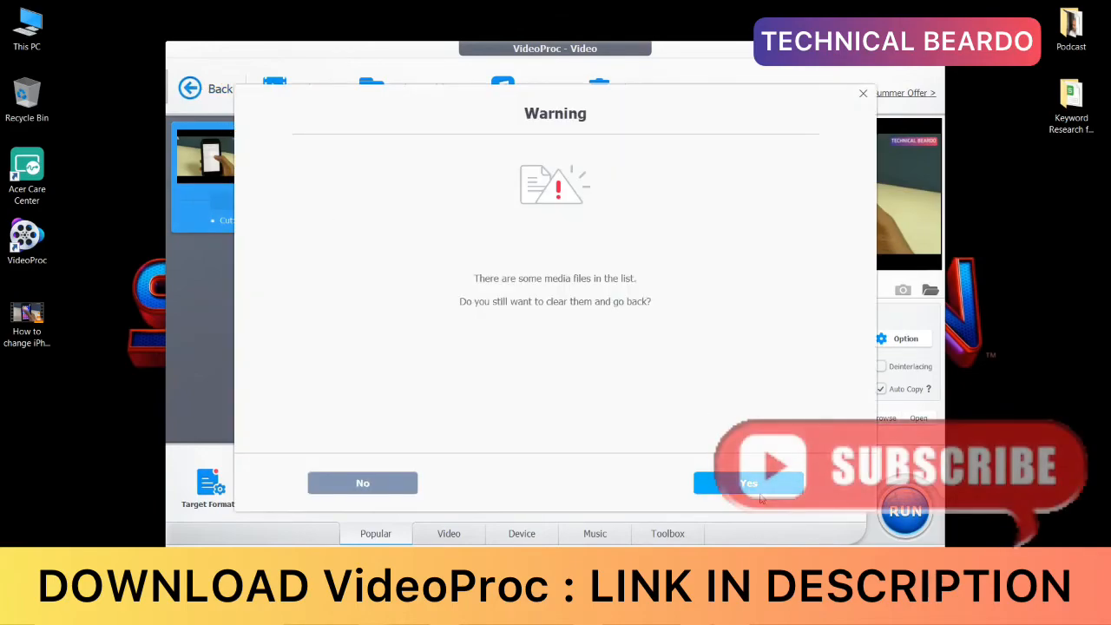
pyautogui.click(362, 482)
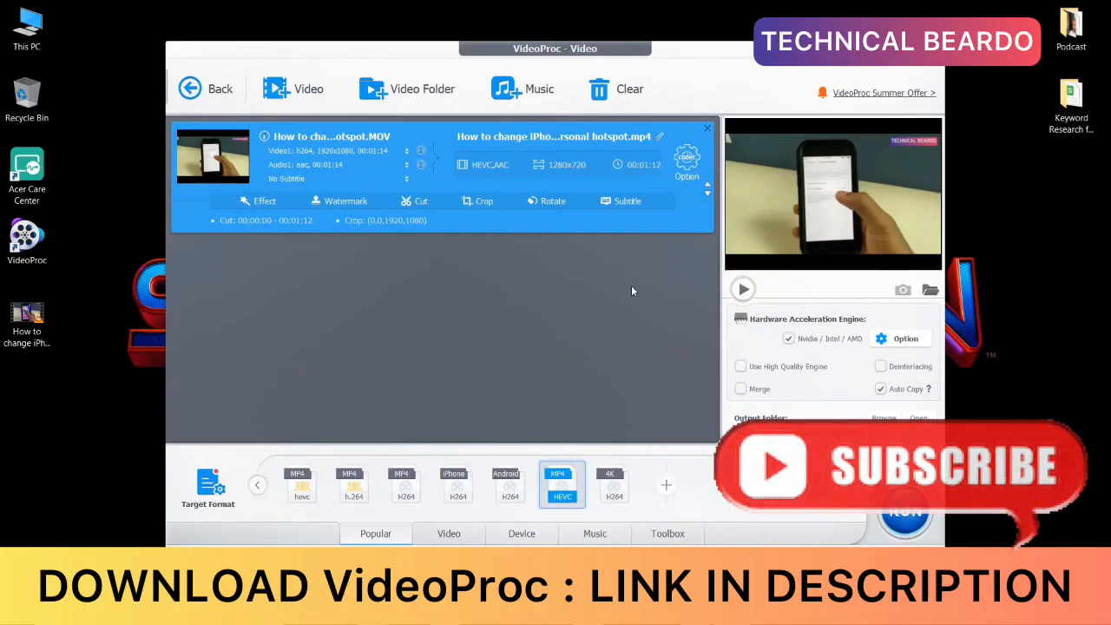
pyautogui.click(623, 94)
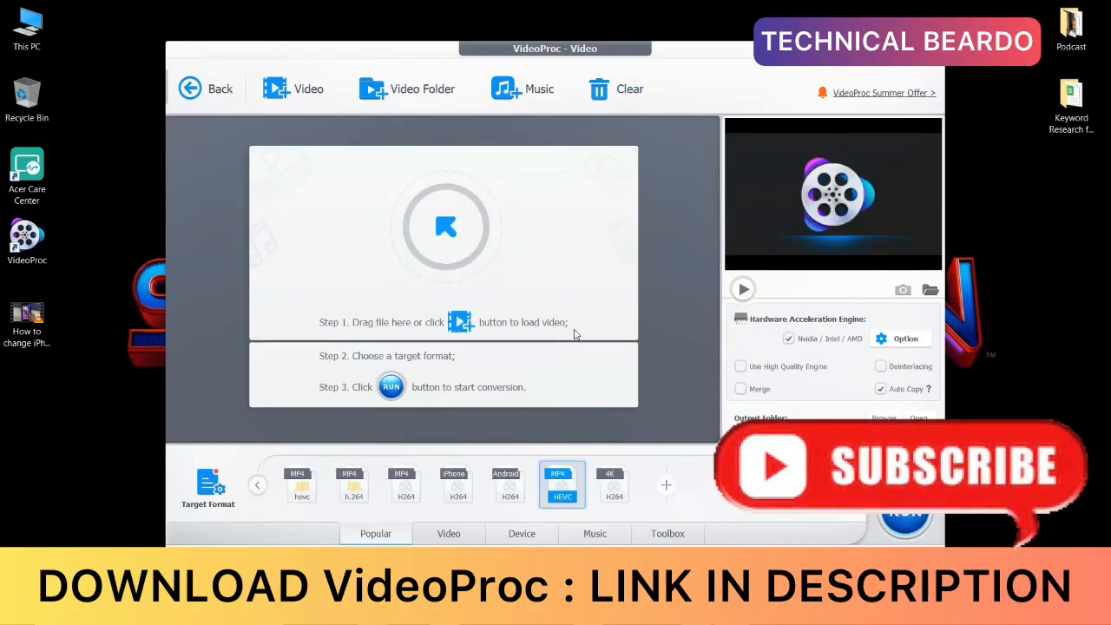